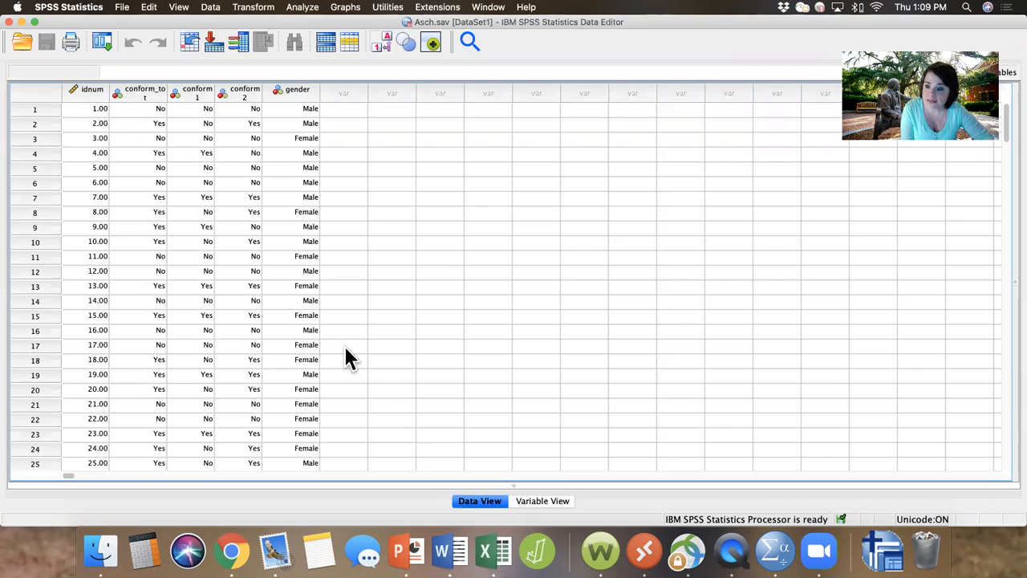
Step: Set up a Crosstabs analysis with "Gender of participant" as the row variable and "Did subject conform at least once?" as the column variable
left_click(311, 10)
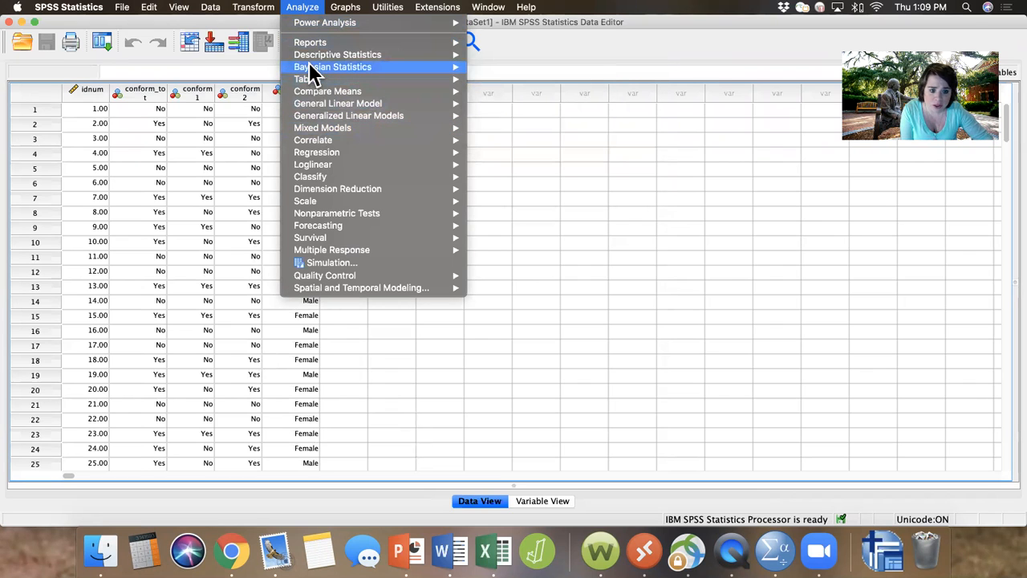
mouse_move(307, 58)
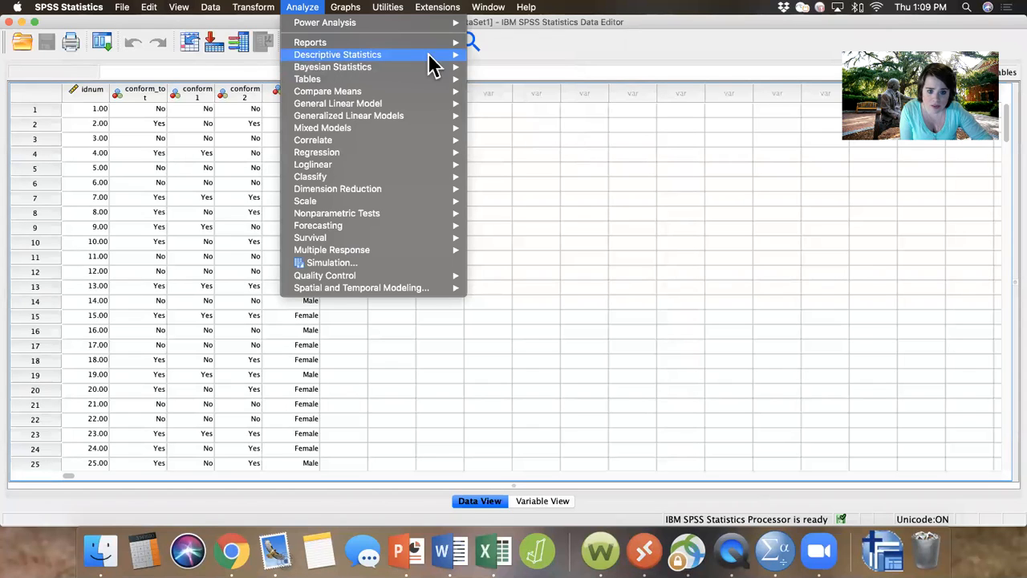
mouse_move(424, 56)
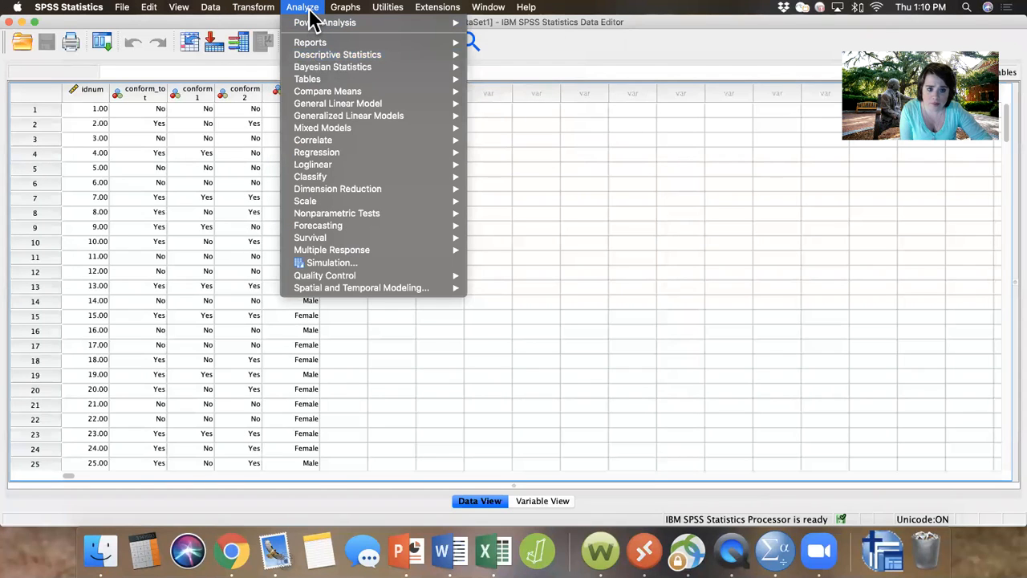
mouse_move(320, 142)
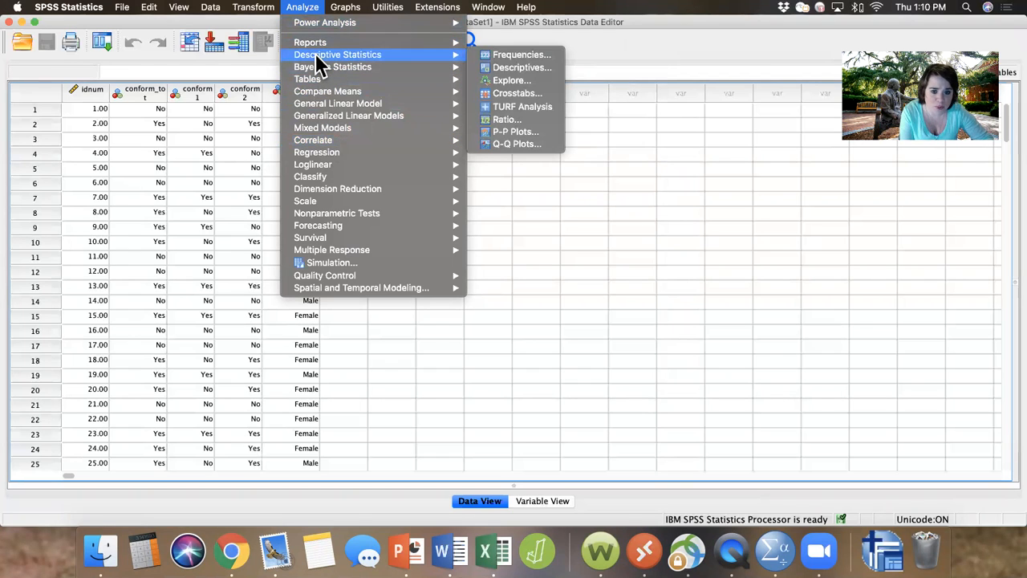
left_click(508, 94)
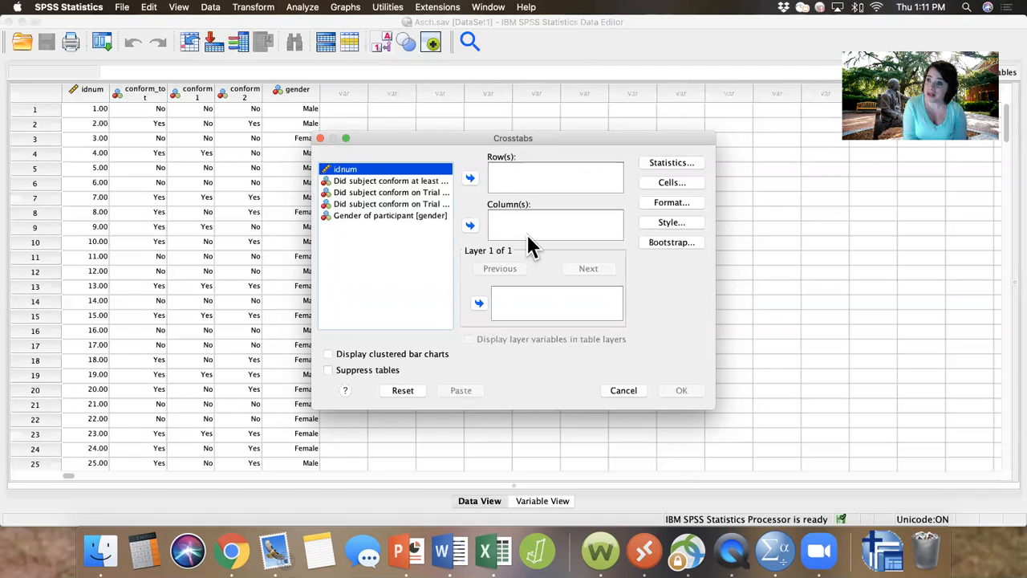
left_click(350, 215)
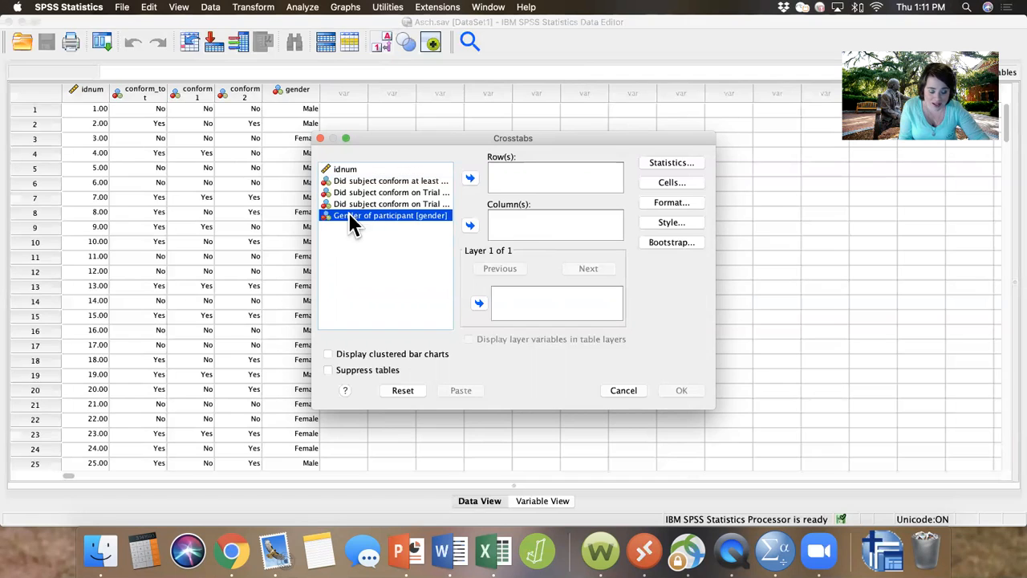
left_click(470, 180)
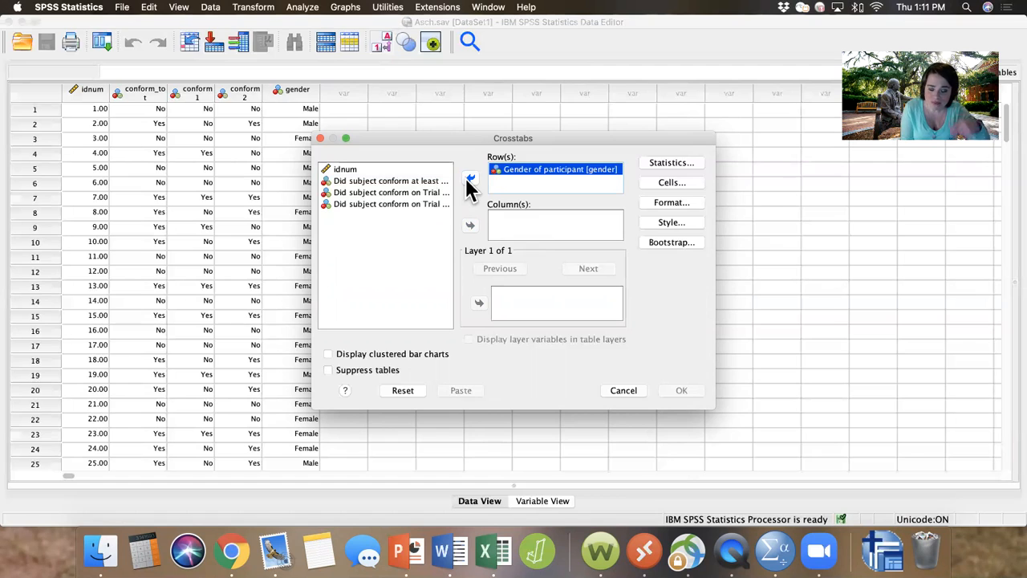
left_click(370, 181)
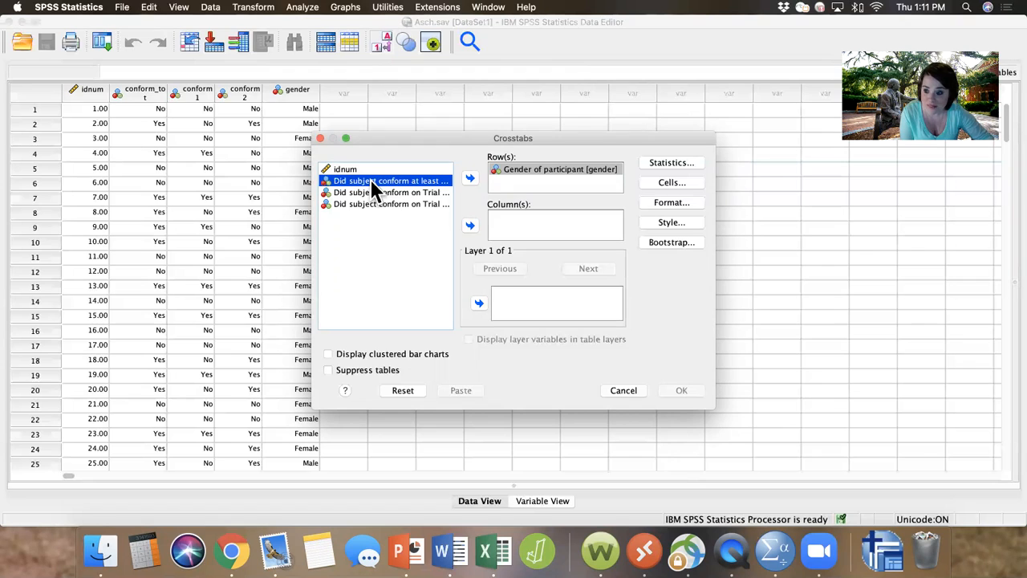
left_click(470, 227)
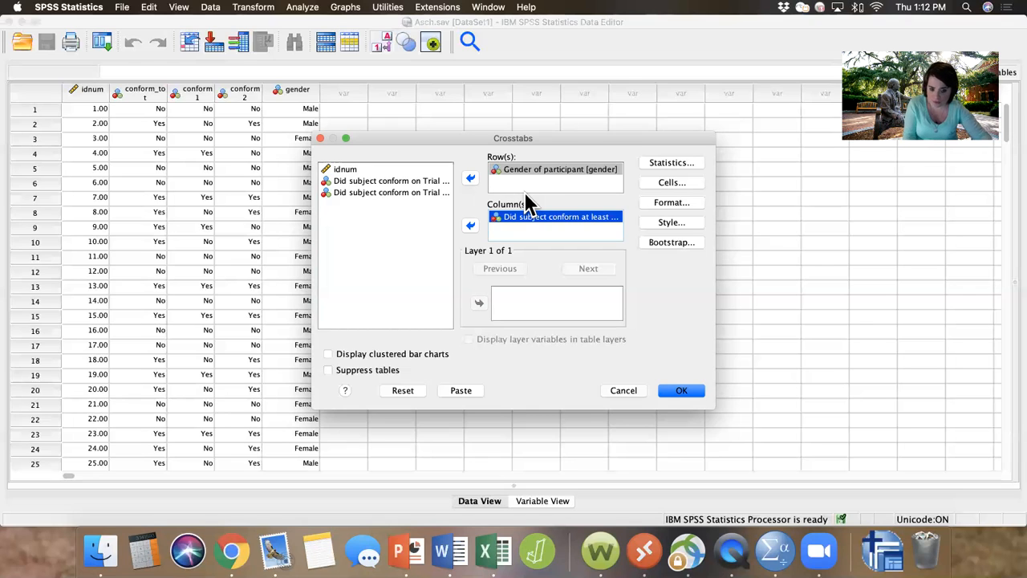
Step: Include the Chi-square test in the crosstab statistics
left_click(656, 164)
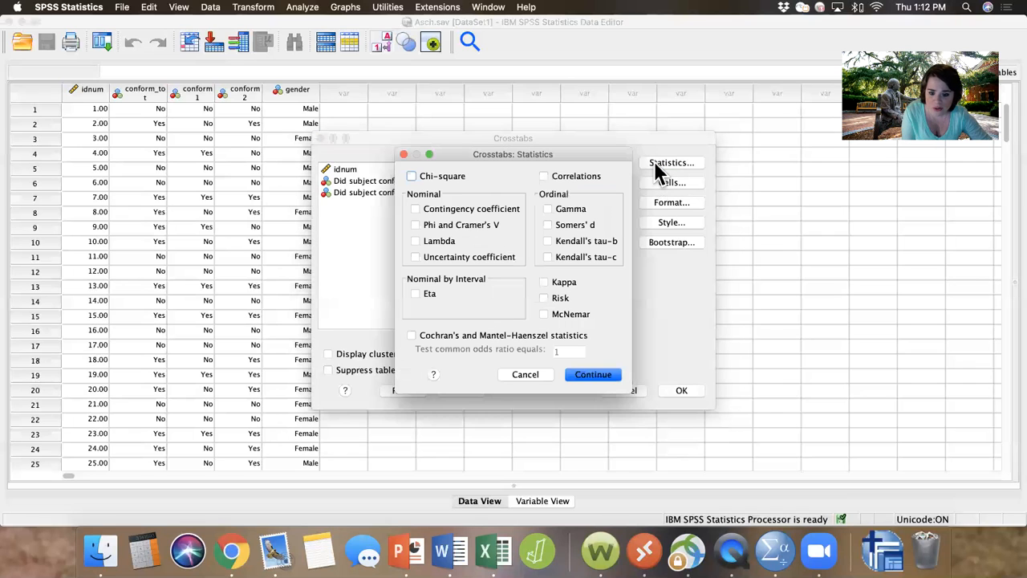
left_click(411, 176)
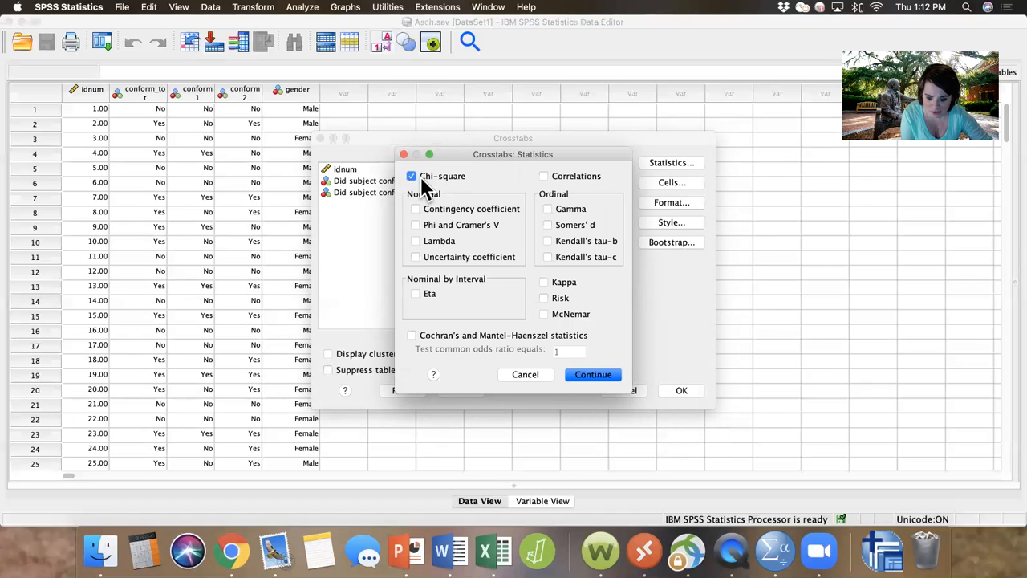
left_click(584, 376)
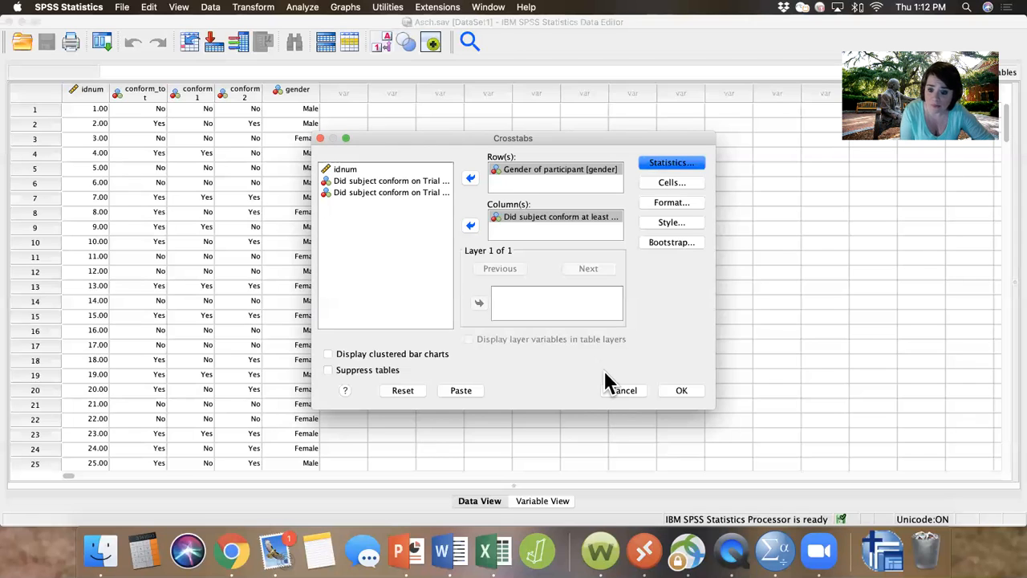
Step: Add row percentages to the crosstab's cell display alongside the observed counts
left_click(666, 183)
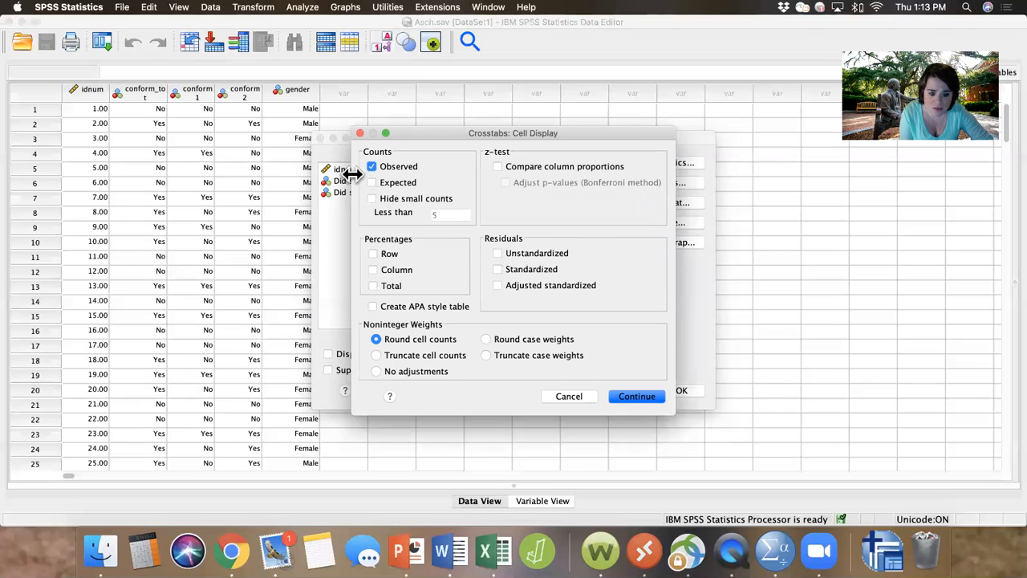
left_click(373, 254)
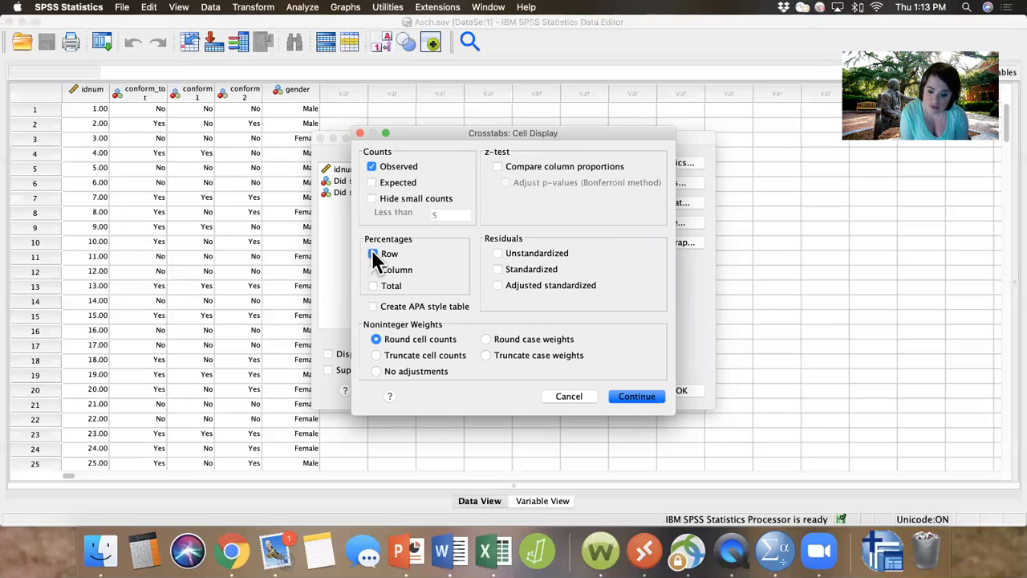
left_click(371, 252)
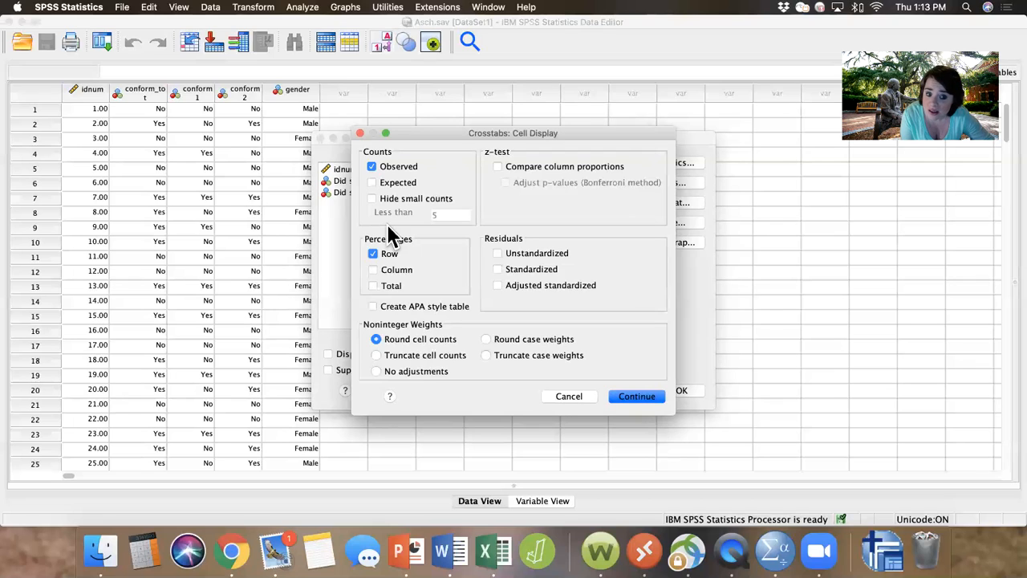
Step: Try adding expected counts and adjusted standardized residuals to the cell display, and clear both options again
left_click(372, 183)
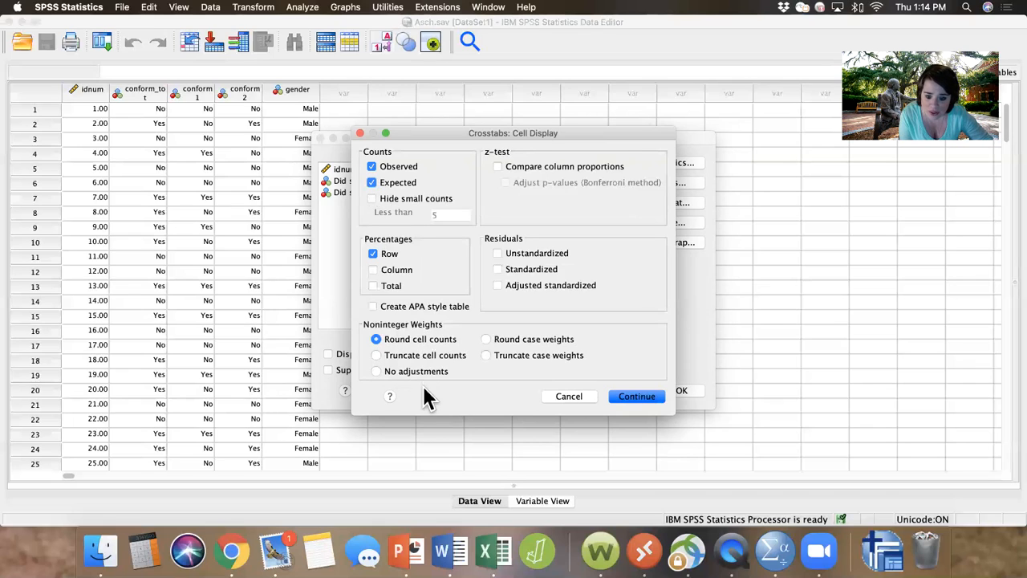
left_click(498, 287)
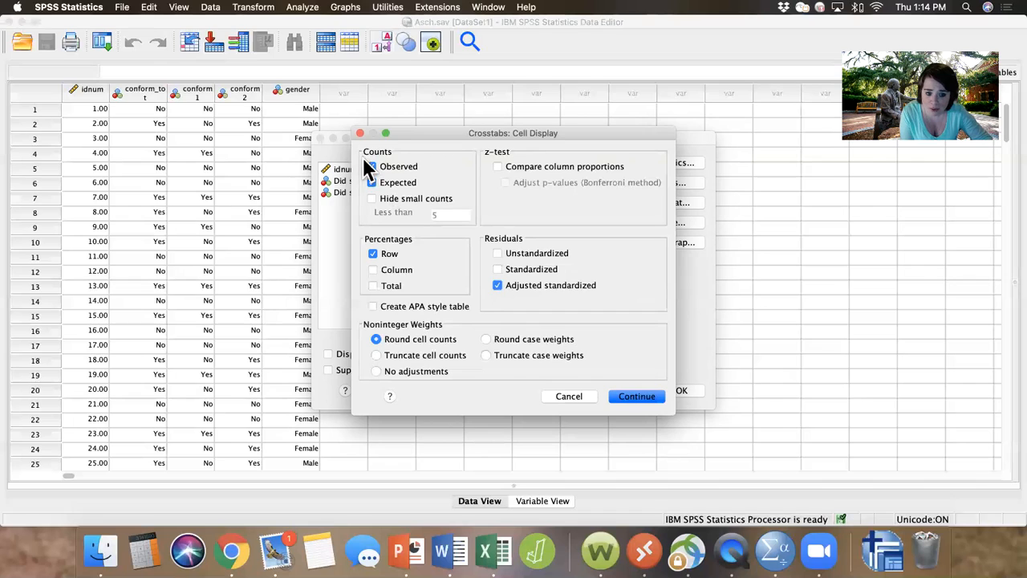
left_click(372, 183)
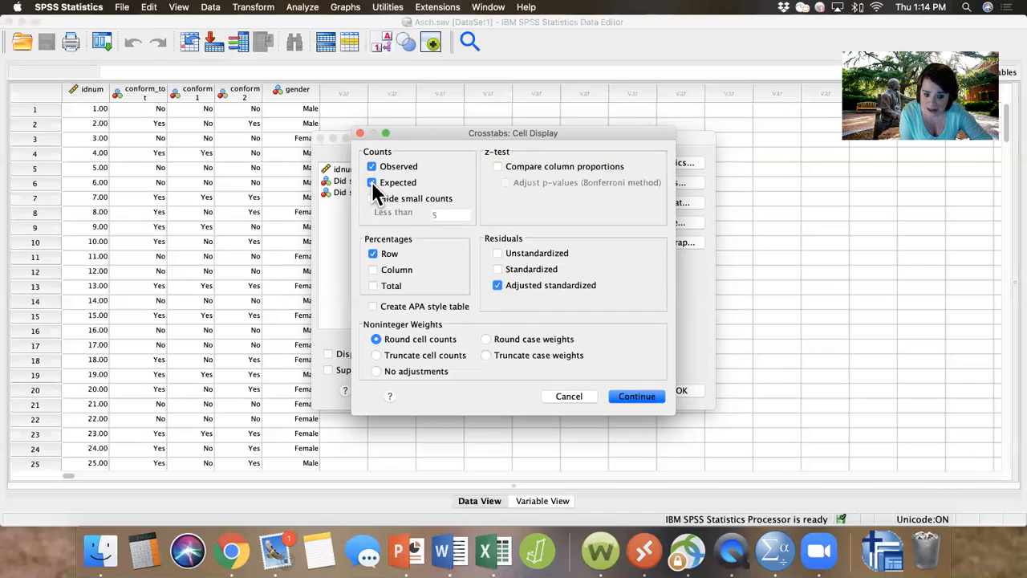
left_click(371, 167)
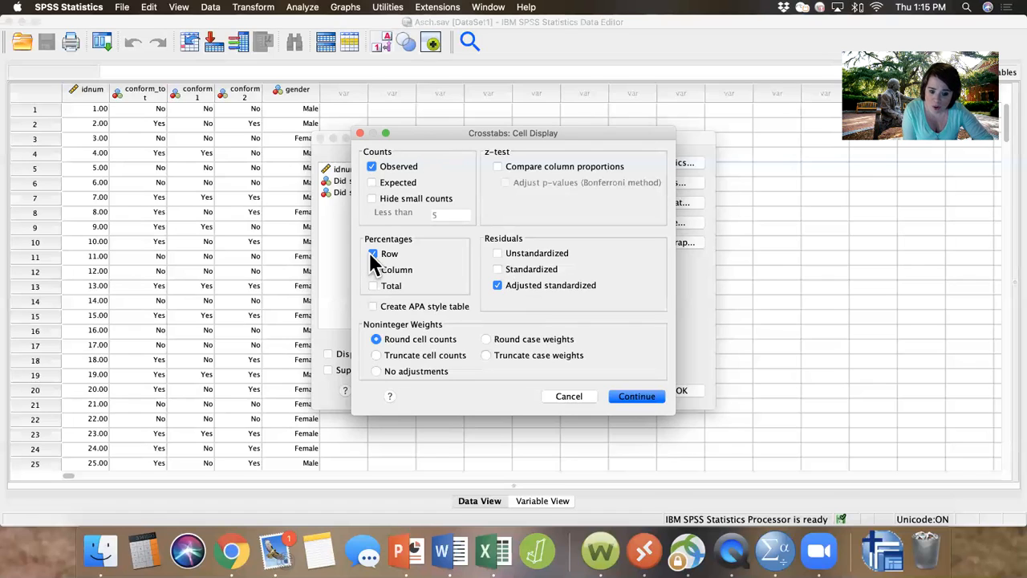
left_click(497, 285)
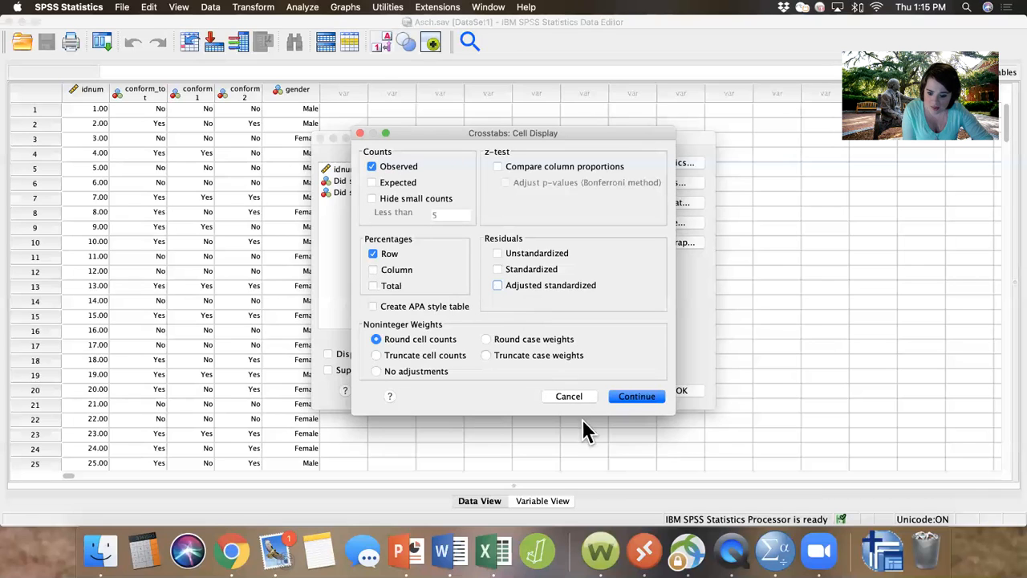
Step: Accept the cell settings, recheck the Chi-square and row percentage selections, and run the crosstab analysis
left_click(635, 396)
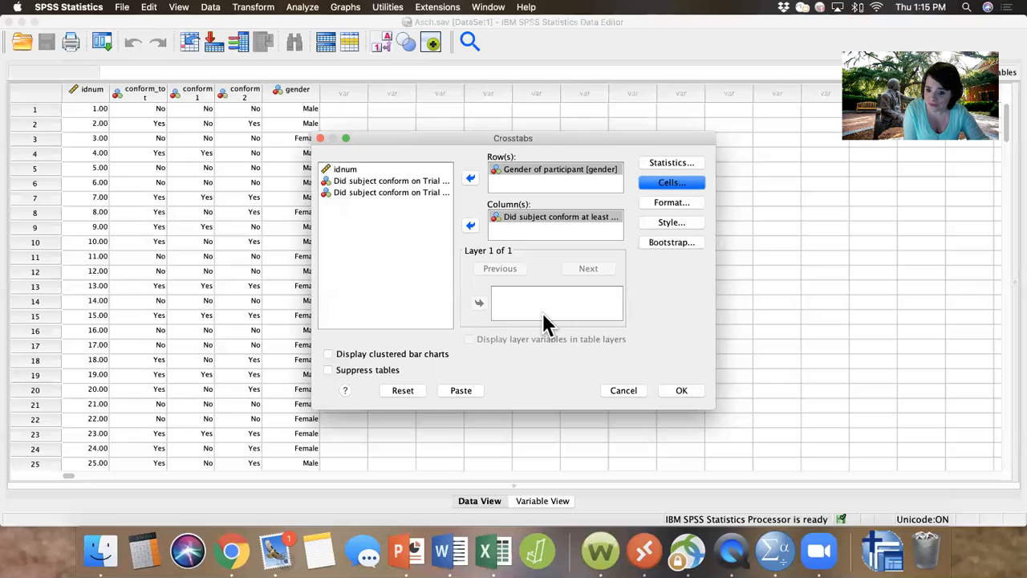
left_click(656, 165)
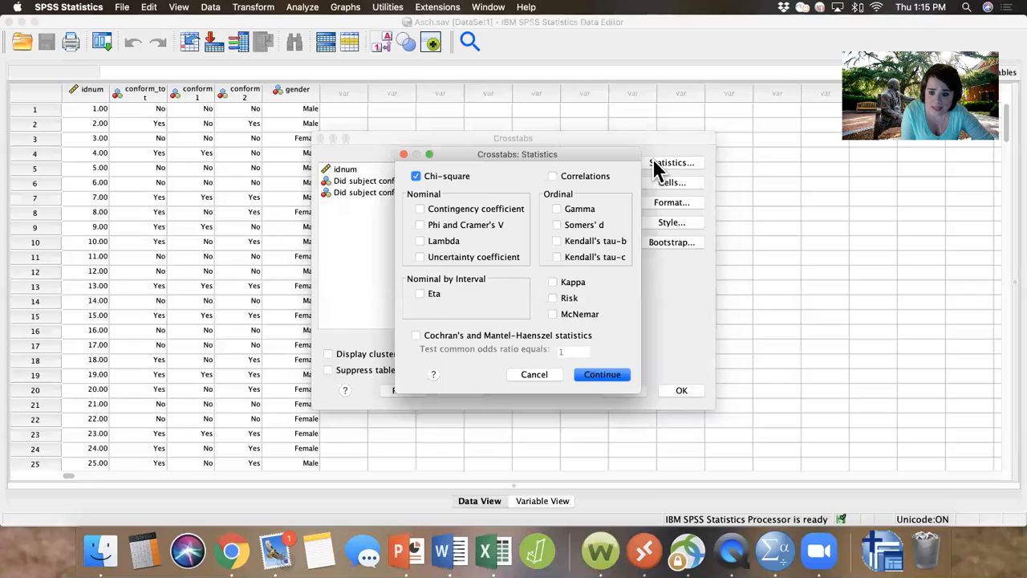
left_click(414, 175)
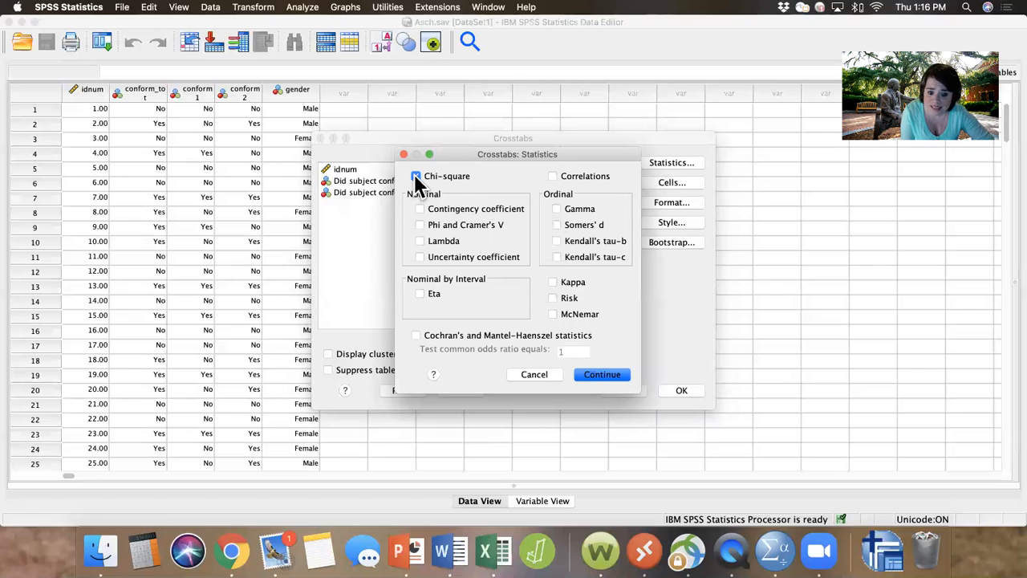
left_click(594, 376)
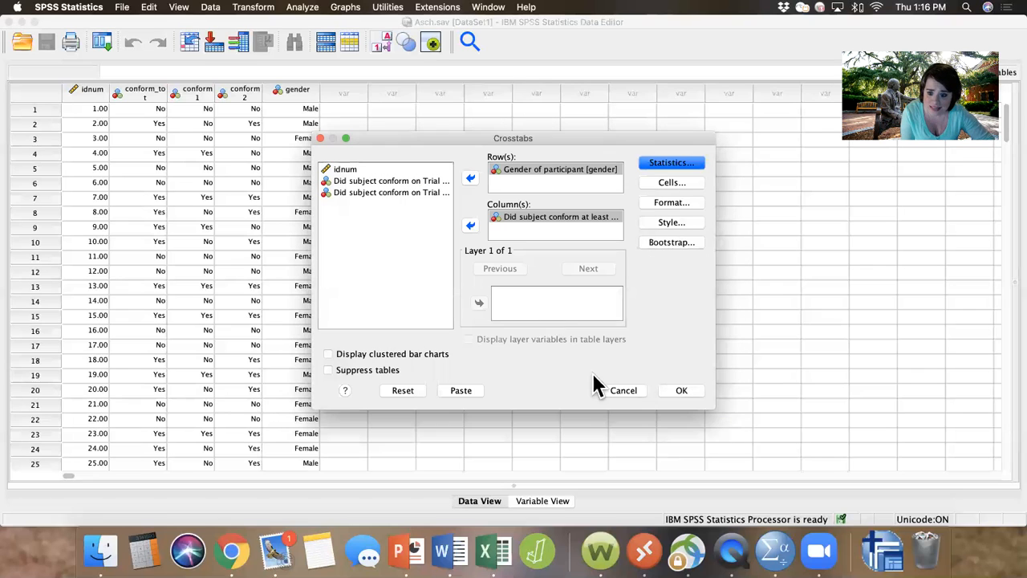
left_click(669, 183)
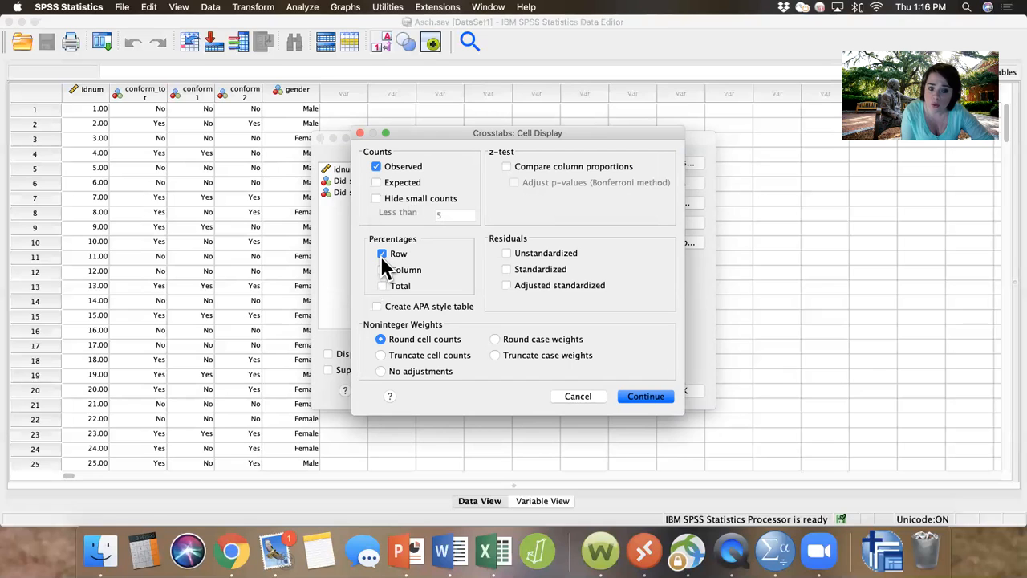
left_click(631, 395)
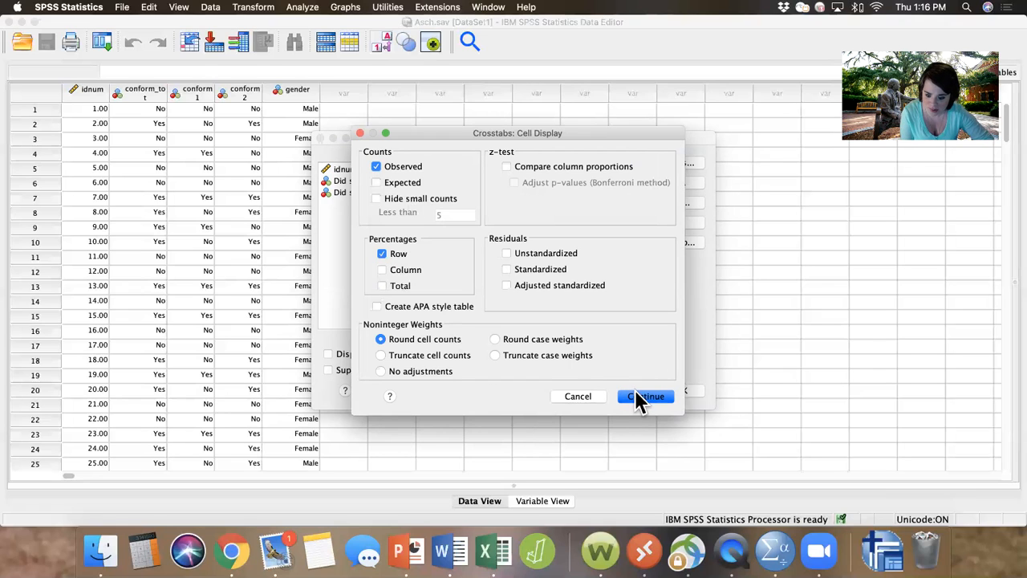
left_click(634, 392)
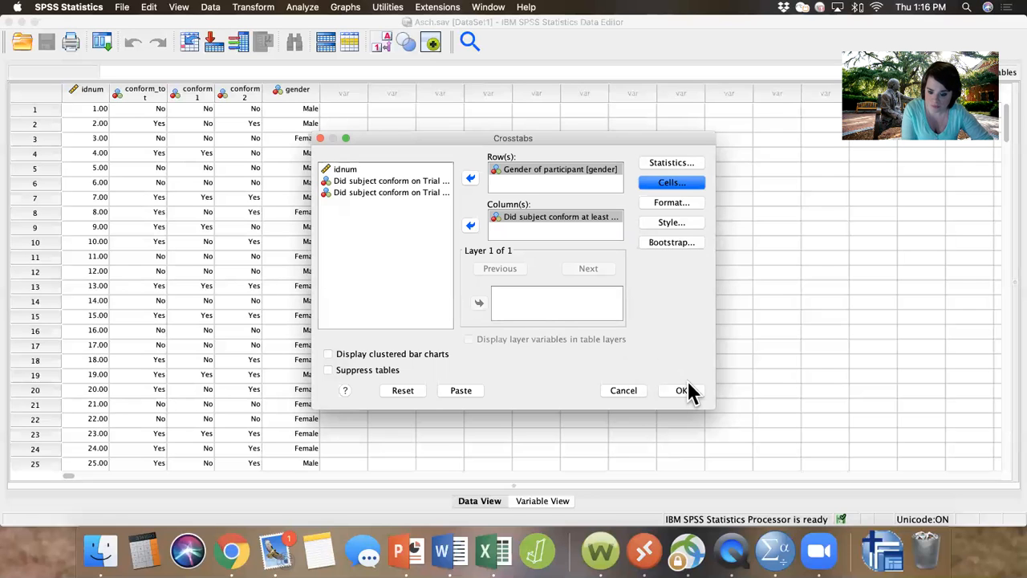
left_click(682, 390)
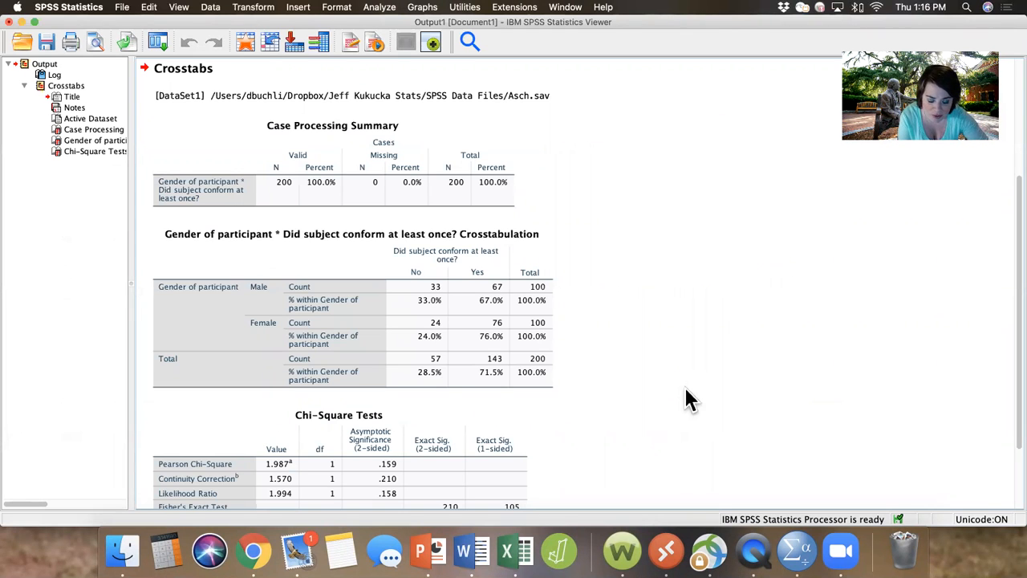
Step: Examine the gender by conformity counts and row percentages together with the Pearson Chi-Square value, degrees of freedom and significance
left_click(422, 355)
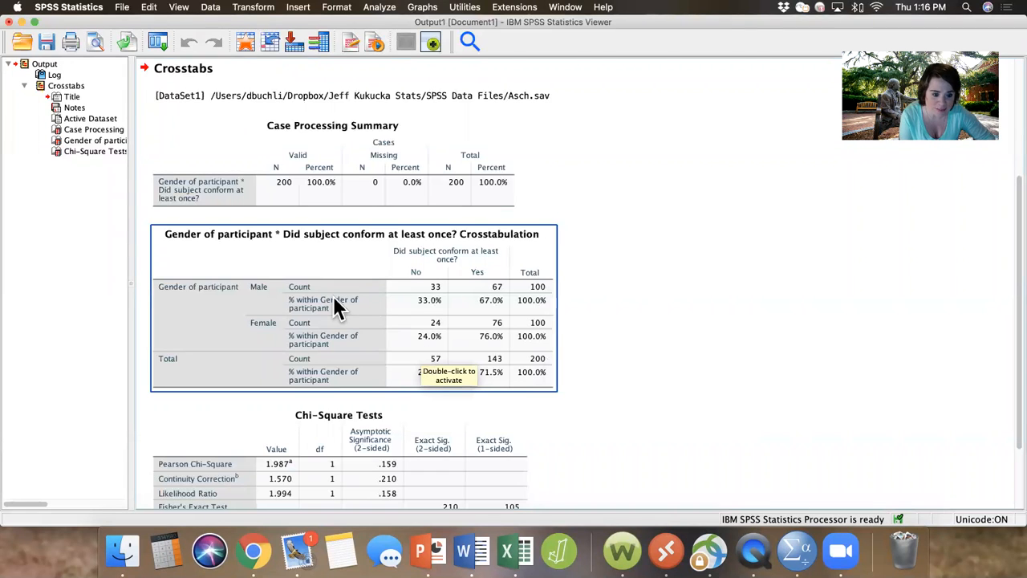
scroll(266, 286, "down", 3)
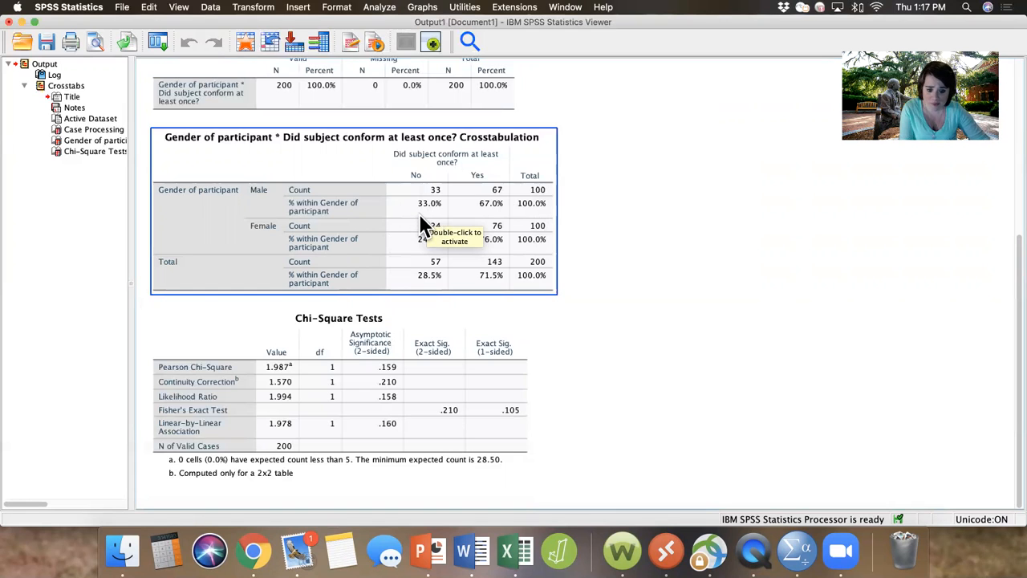
left_click(425, 309)
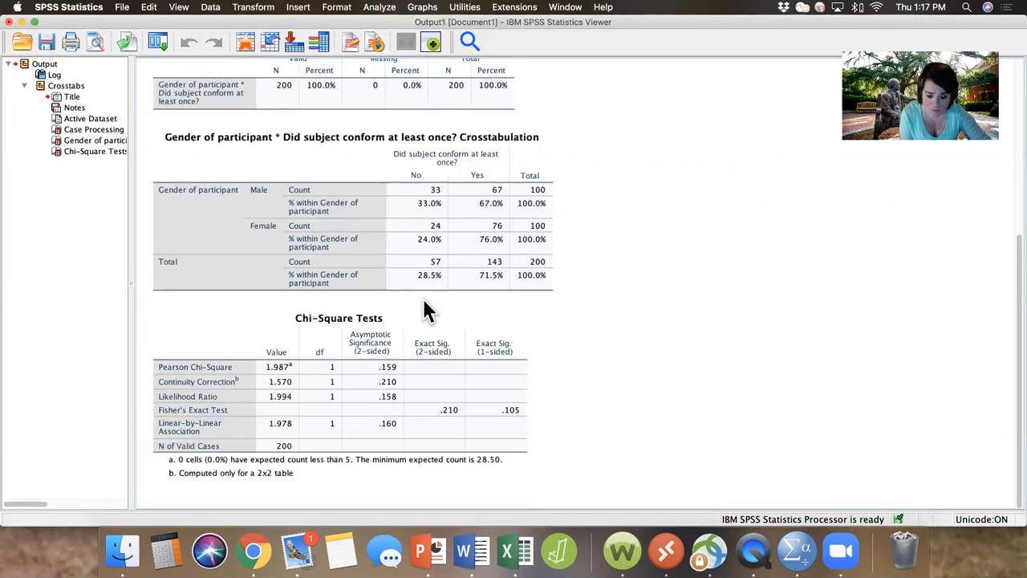
left_click(387, 340)
left_click(359, 254)
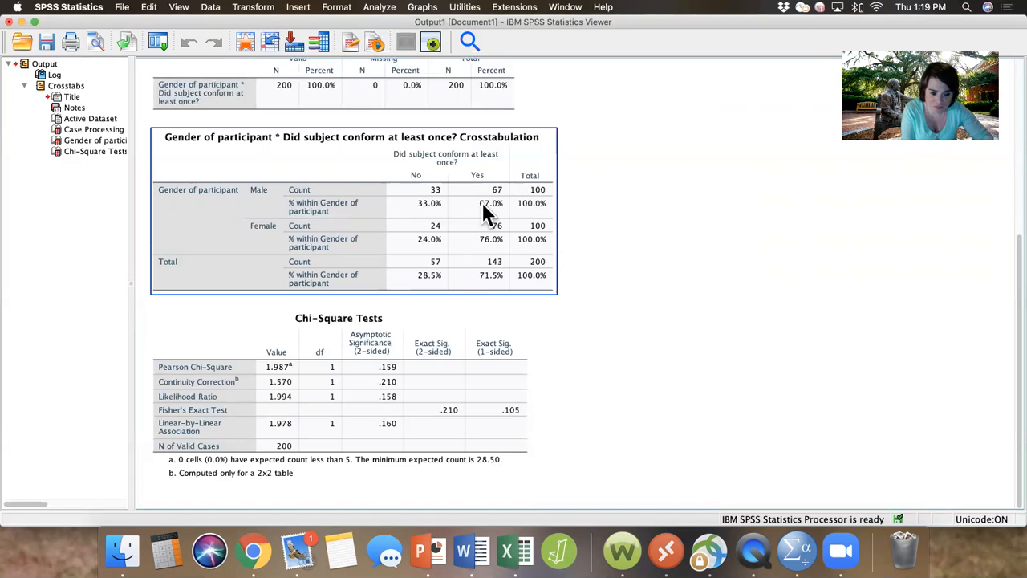
left_click(360, 314)
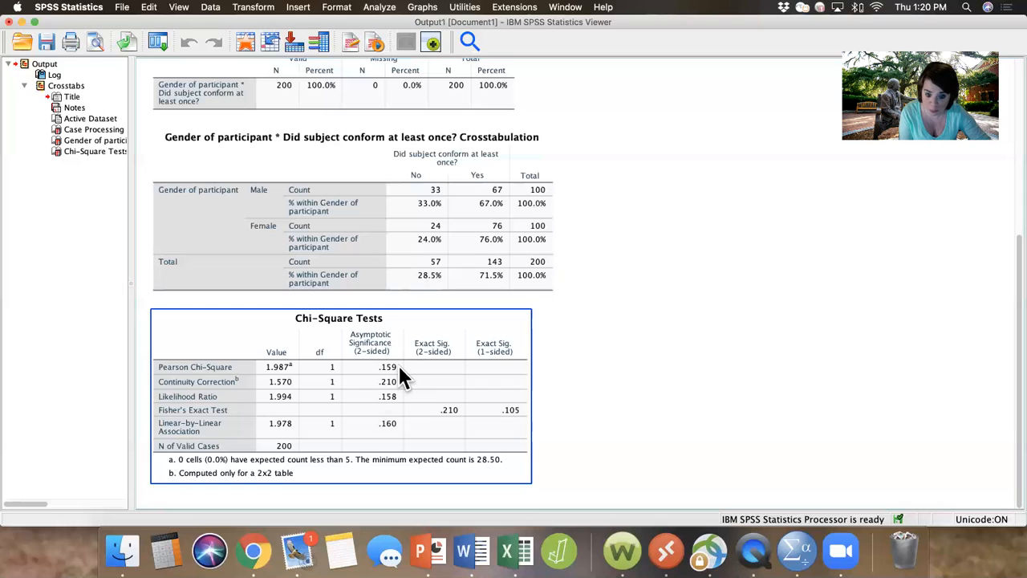
left_click(416, 271)
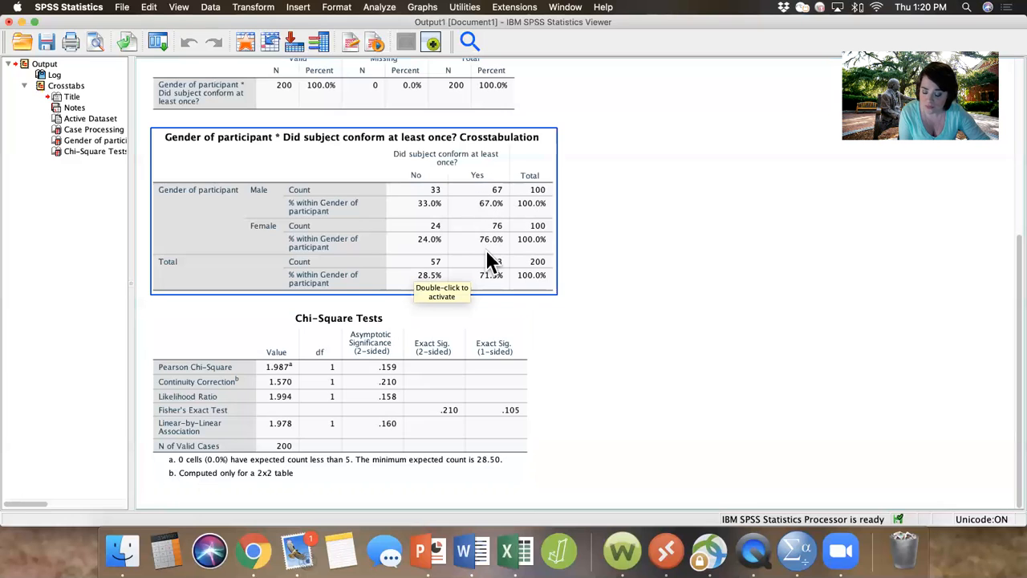
left_click(445, 437)
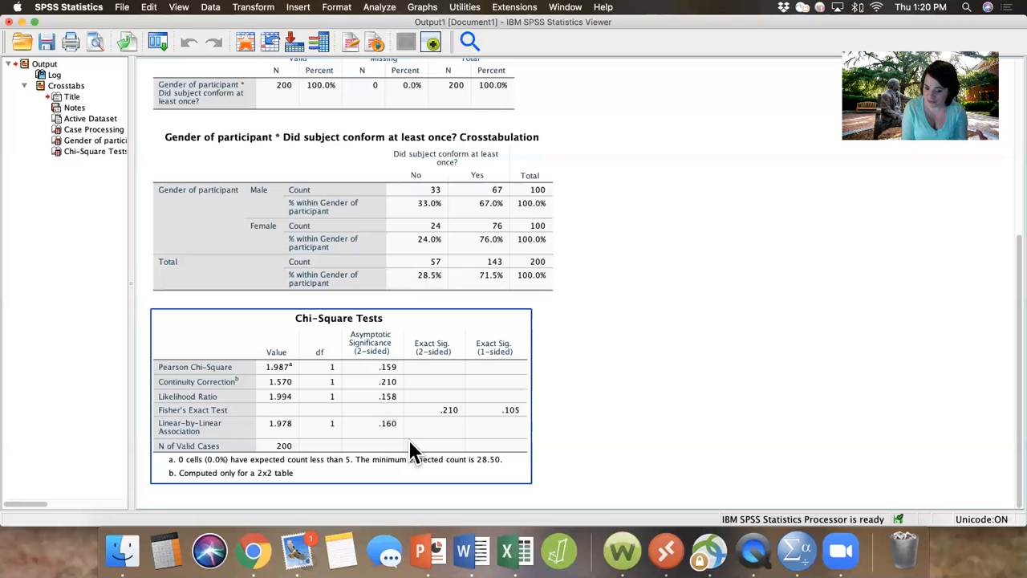
scroll(411, 443, "up", 5)
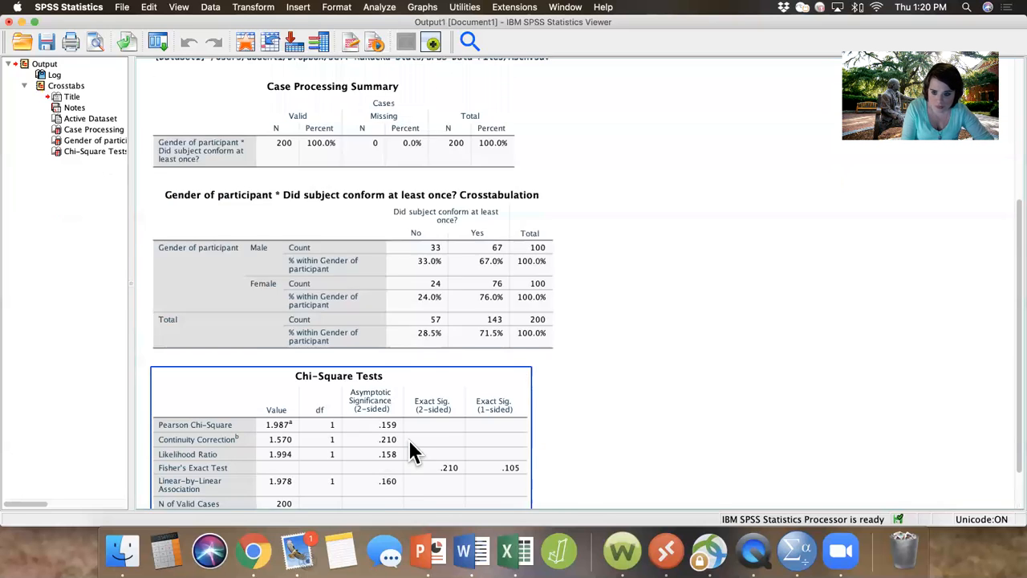